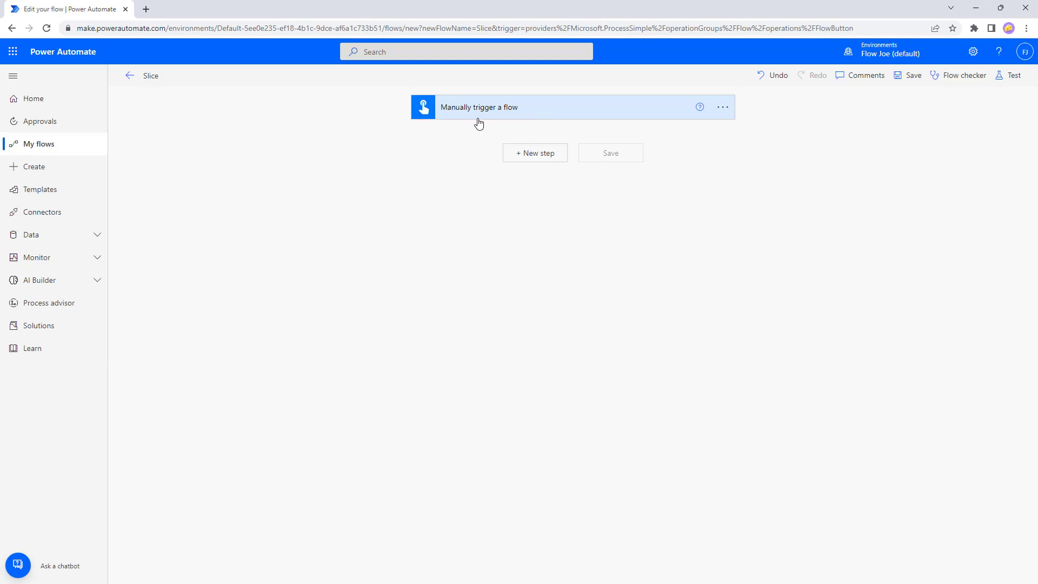
Step: Add a Compose action as a new step after the manual trigger
left_click(546, 157)
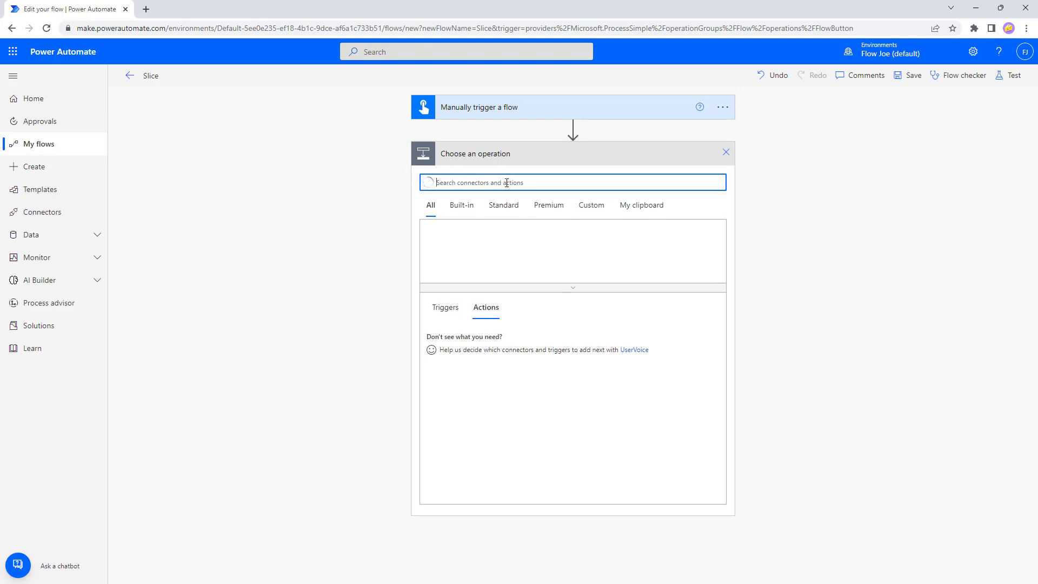
type("compose")
left_click(473, 340)
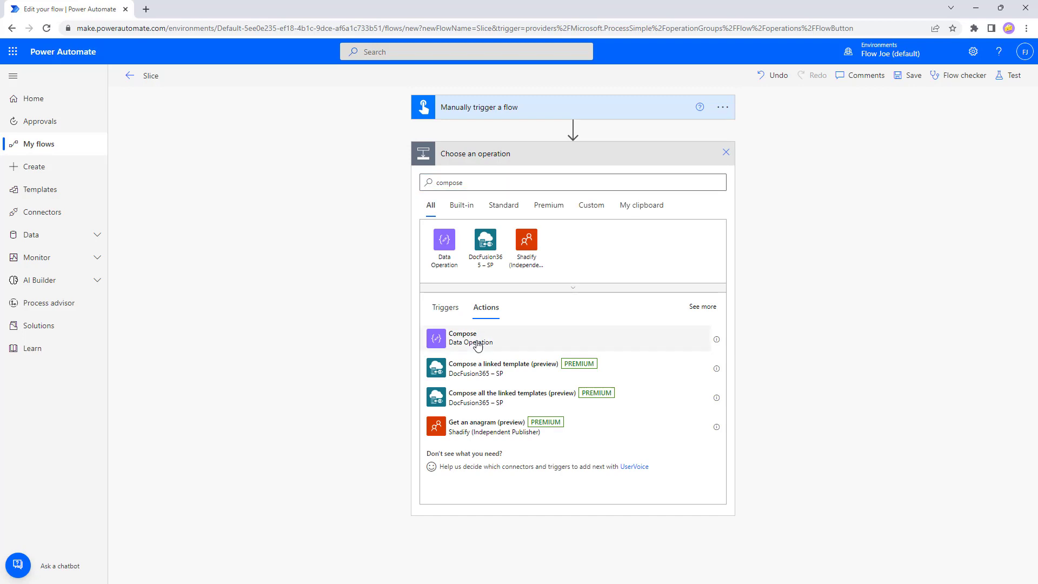
Step: Enter the expression slice('Joe', 0, 2) as the Compose step's input
left_click(524, 174)
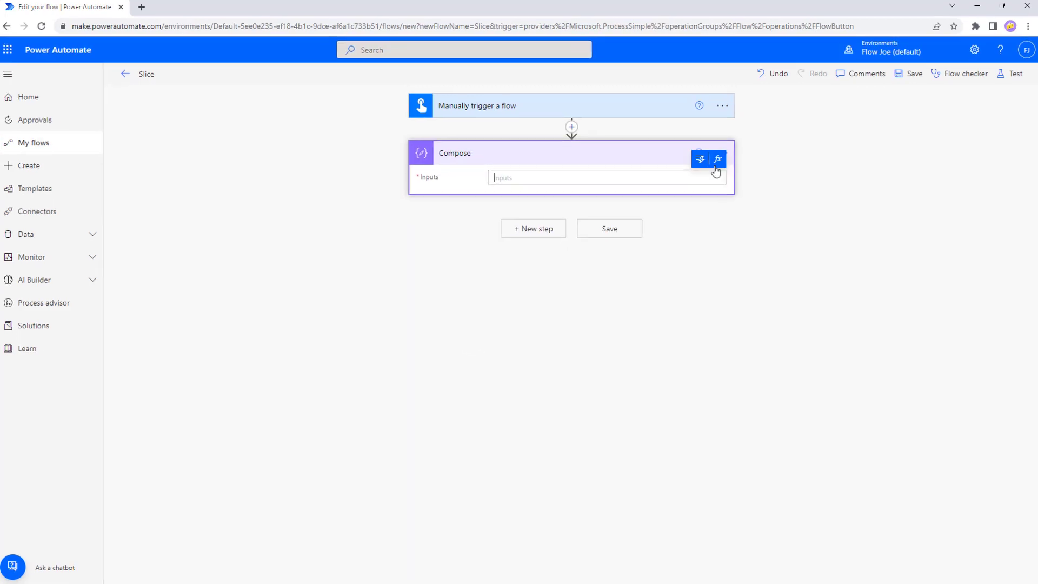
left_click(713, 126)
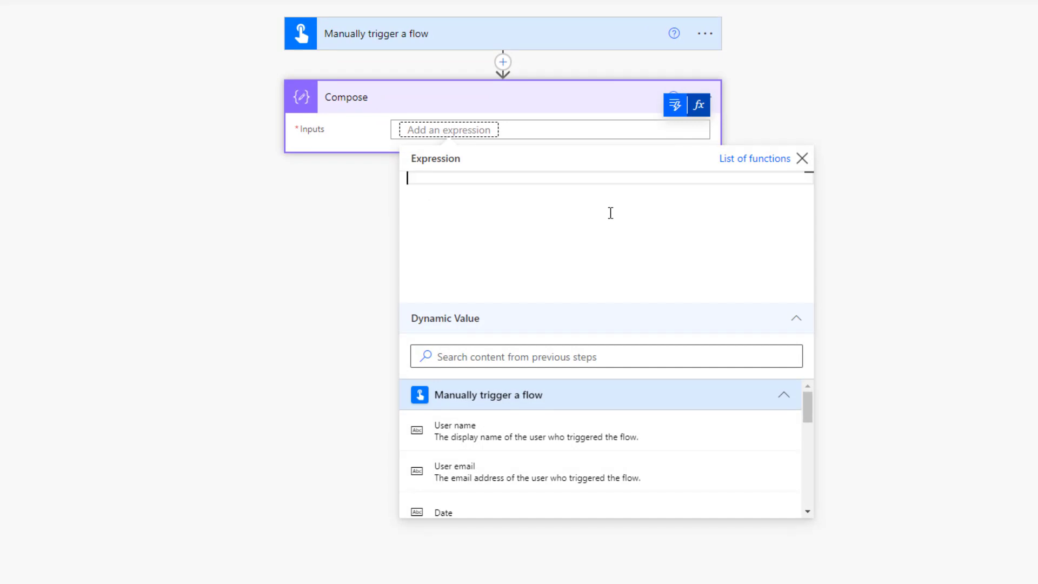
type("slic")
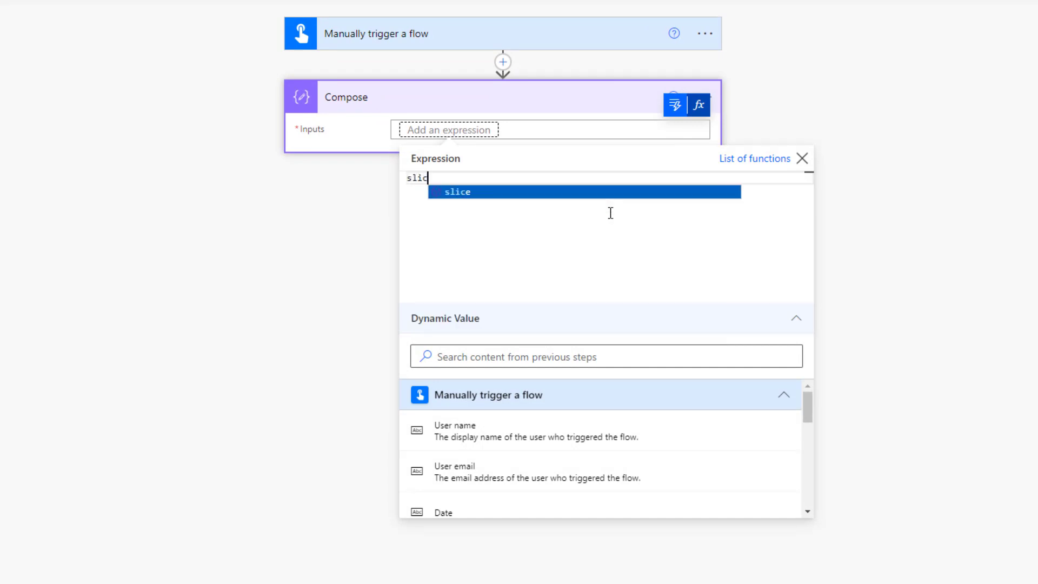
type("e('")
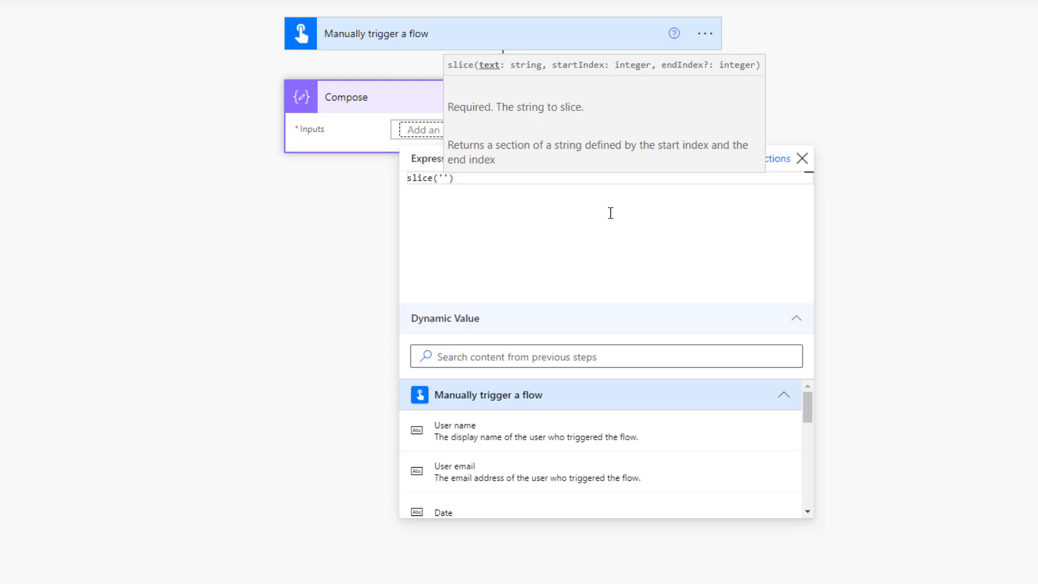
type("Joe")
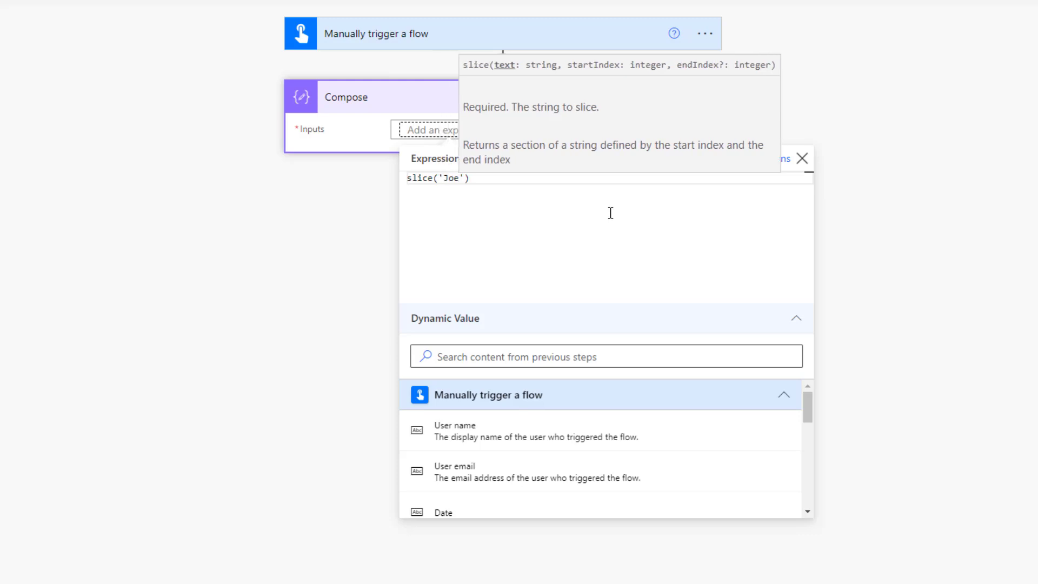
key("Escape")
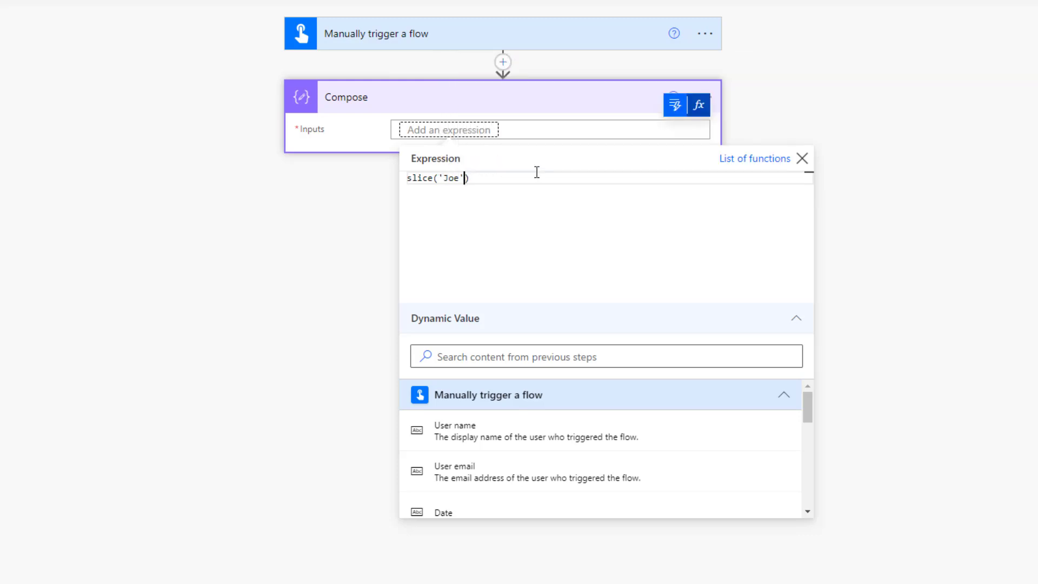
type(", ")
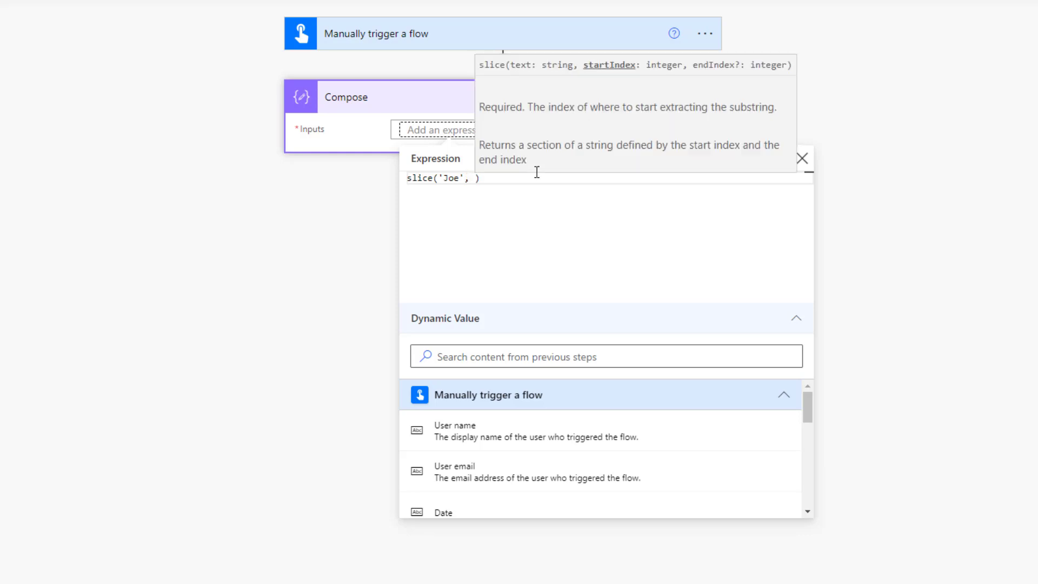
type("0")
type(", ")
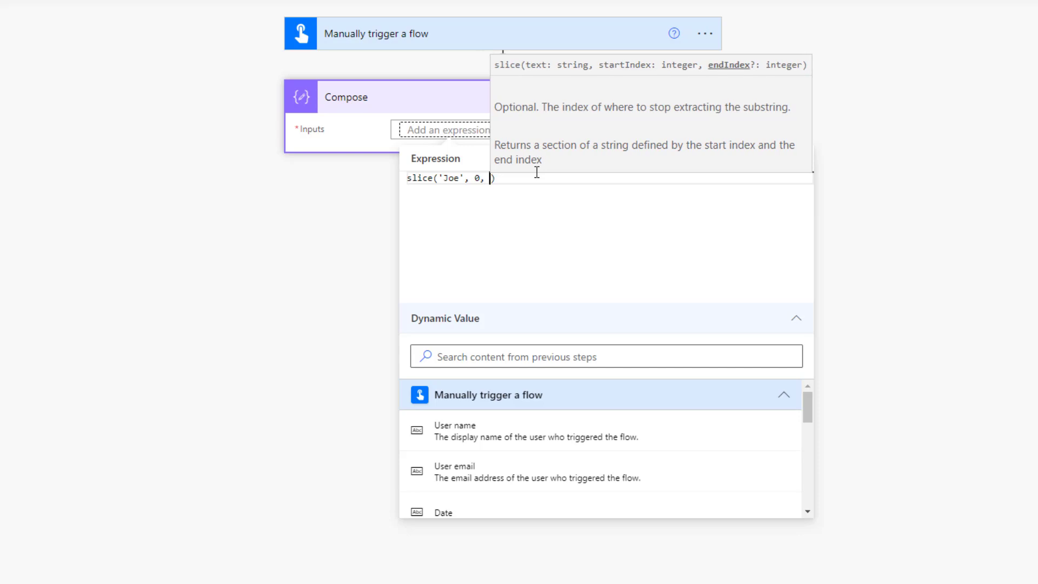
type("2")
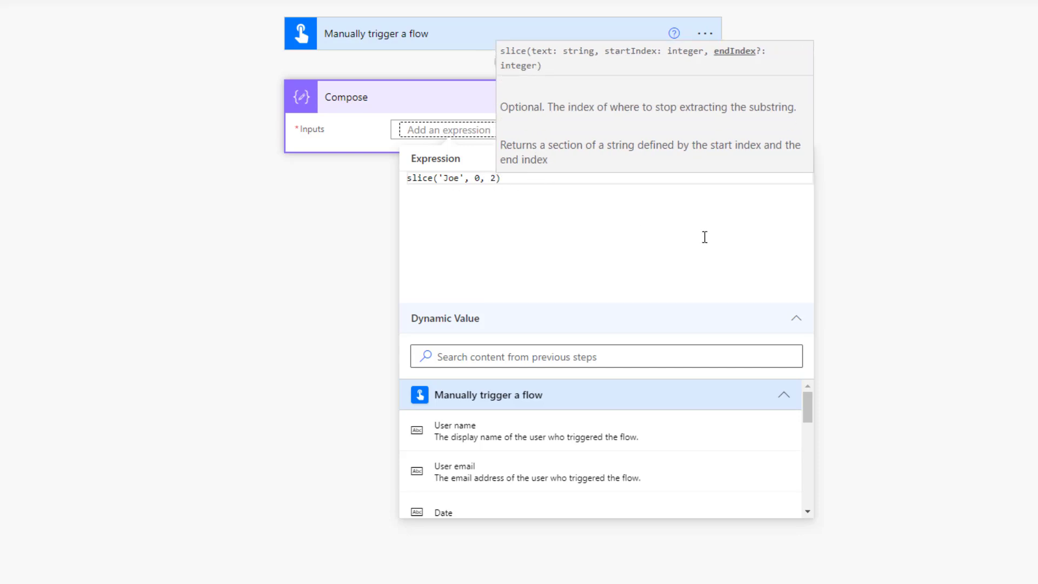
Step: Insert the expression, save and manually test the flow, and check that Compose outputs 'Jo'
left_click(835, 231)
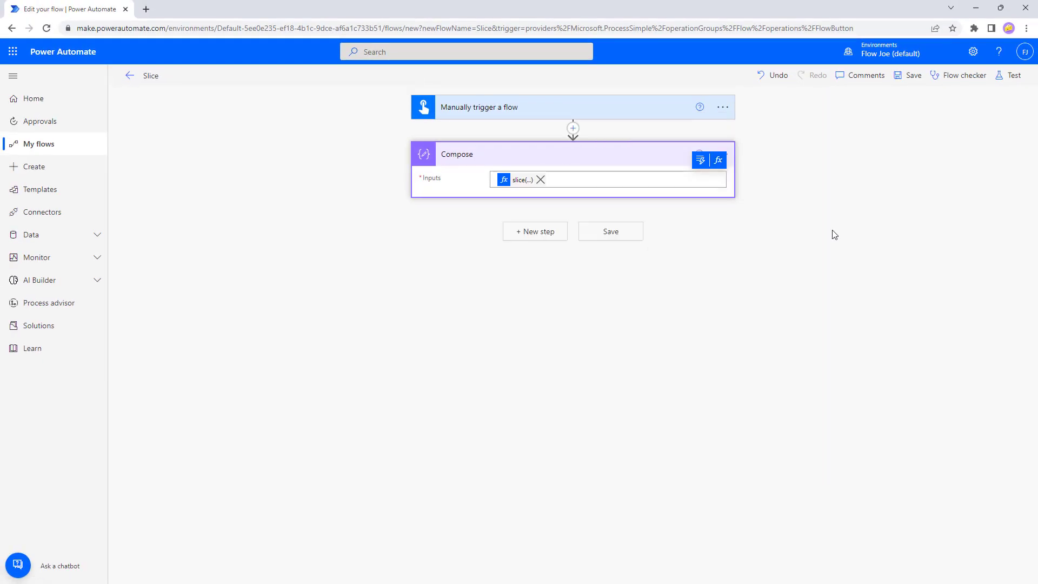
left_click(1011, 75)
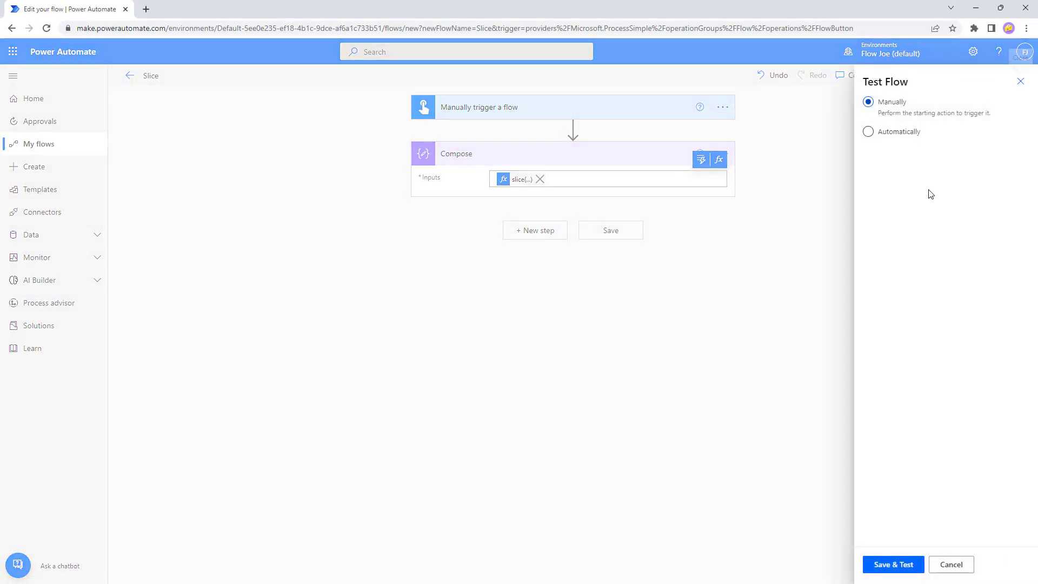
left_click(896, 561)
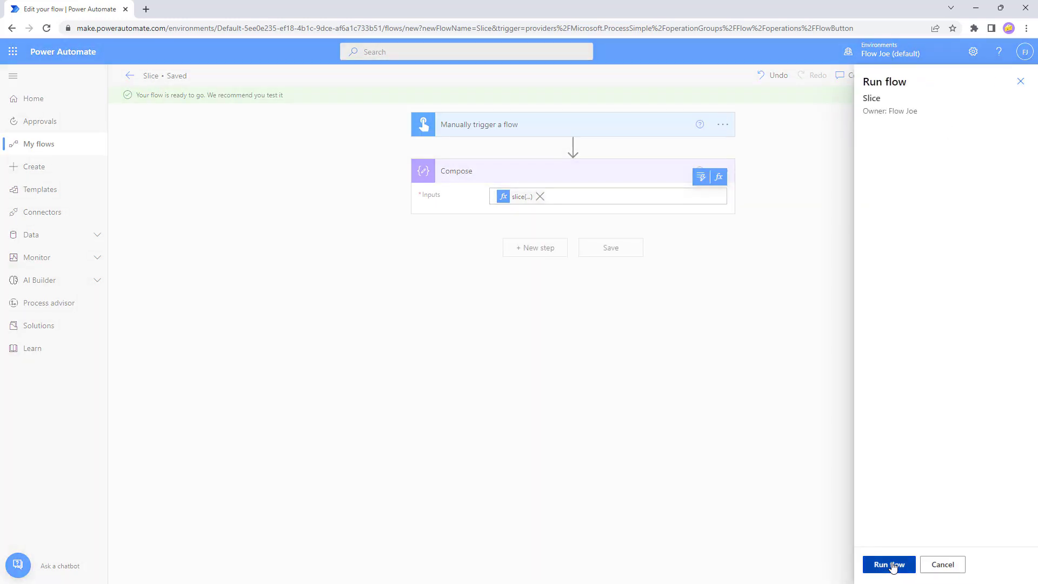
left_click(893, 565)
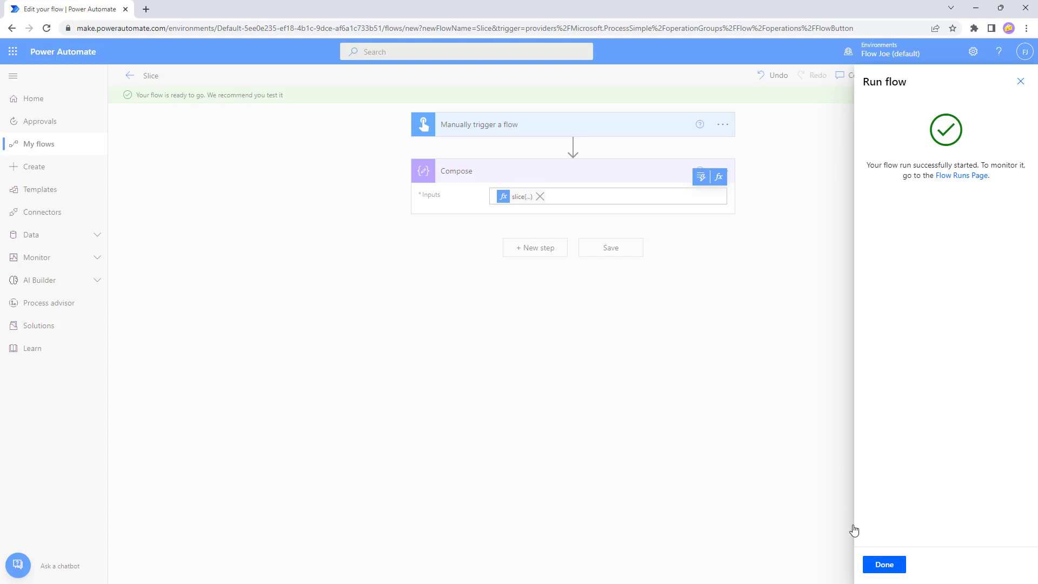
left_click(876, 563)
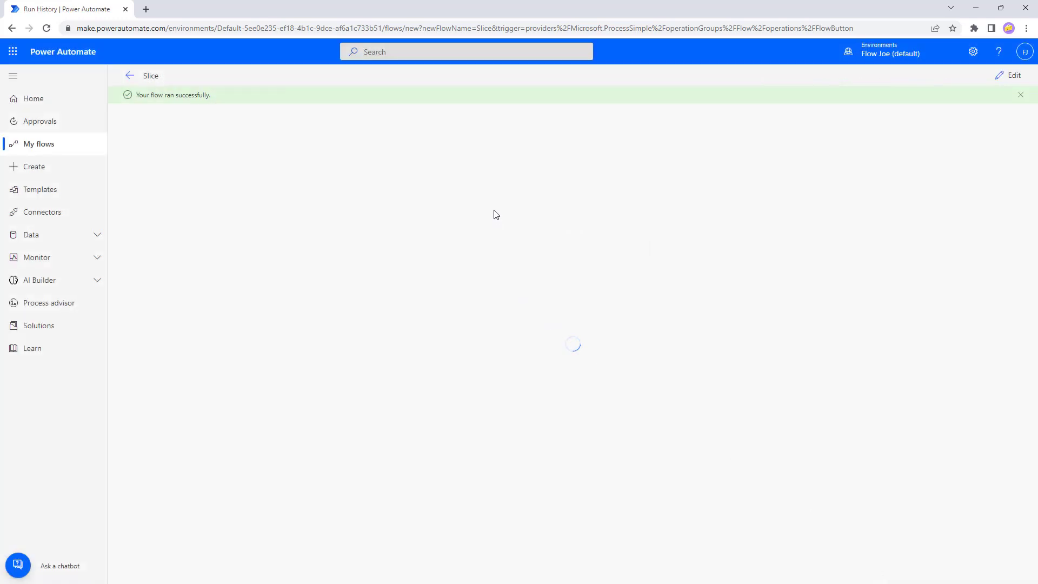
left_click(489, 181)
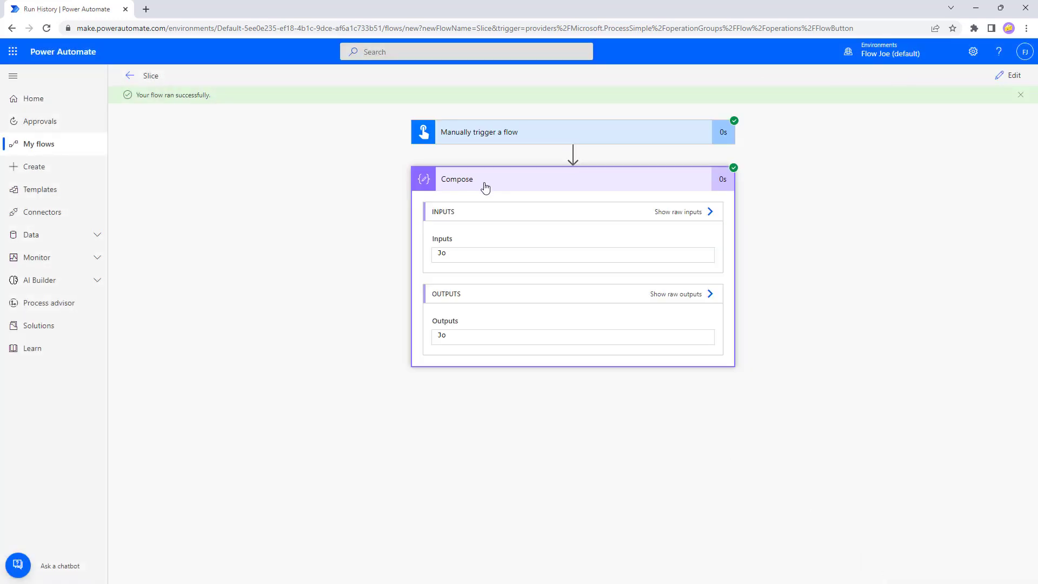
left_click_drag(437, 253, 447, 253)
Step: Edit the slice expression to prefix 'Flow' to 'Joe' and set the end index to 4
left_click(1010, 80)
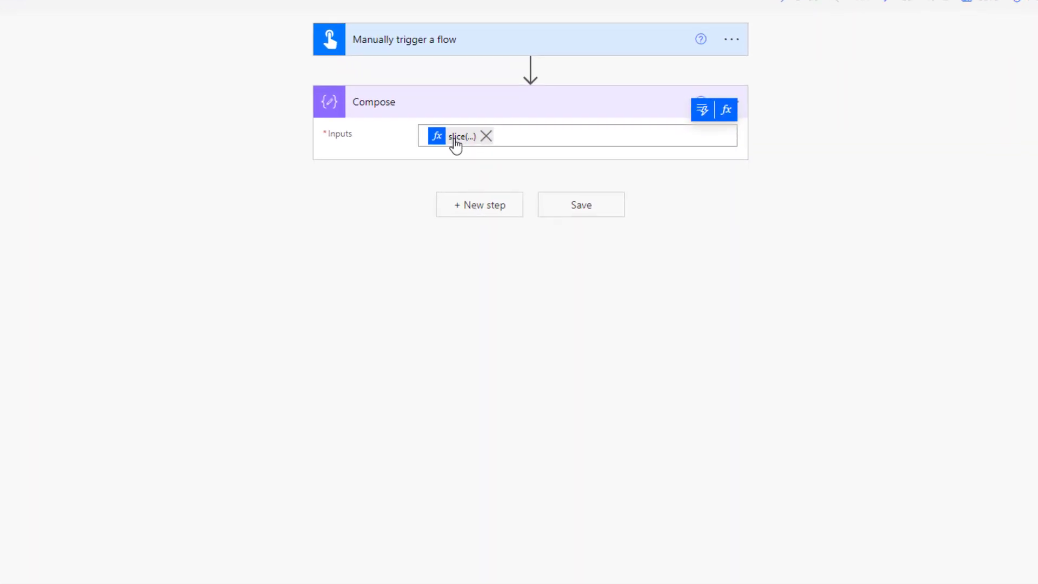
left_click(456, 139)
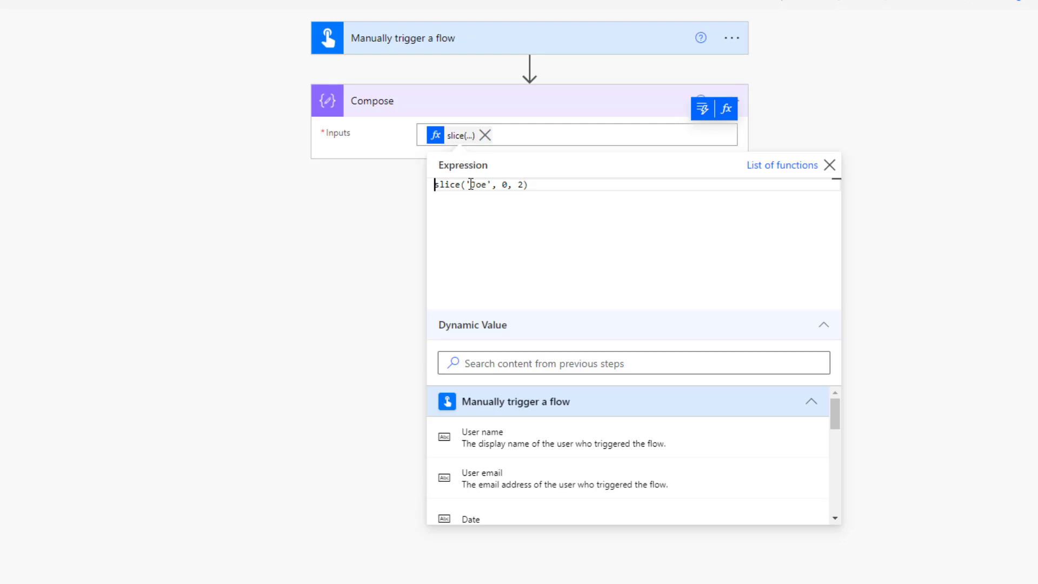
left_click_drag(470, 185, 485, 184)
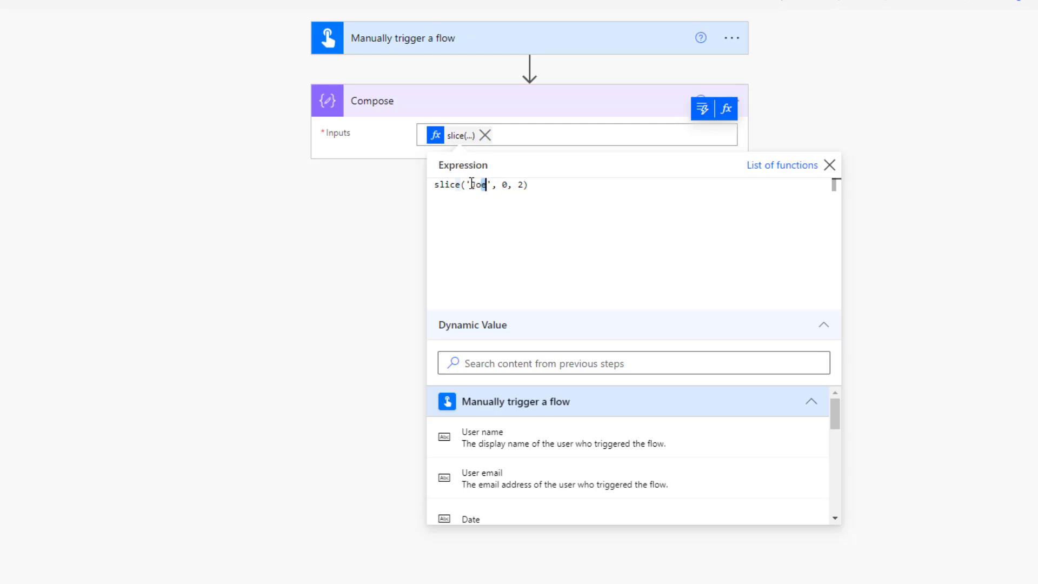
left_click(472, 185)
type("Flow")
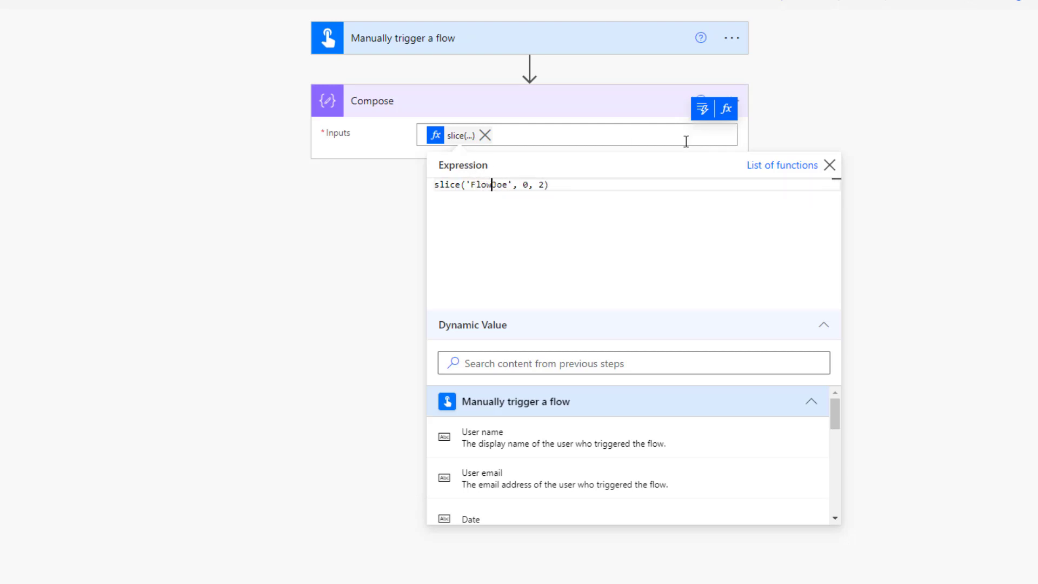
double_click(542, 185)
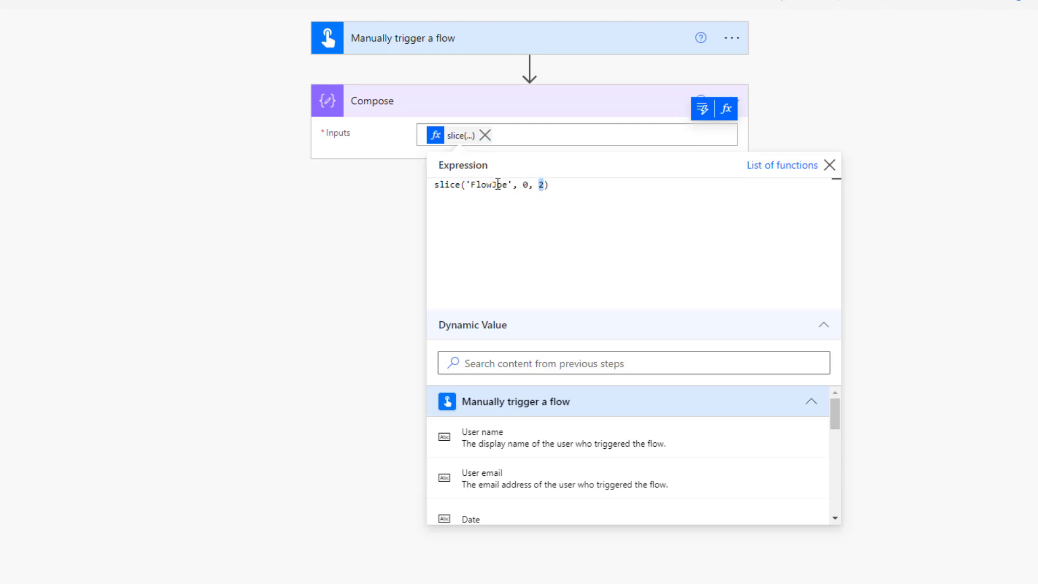
type("4")
left_click_drag(494, 185, 497, 185)
left_click(501, 185)
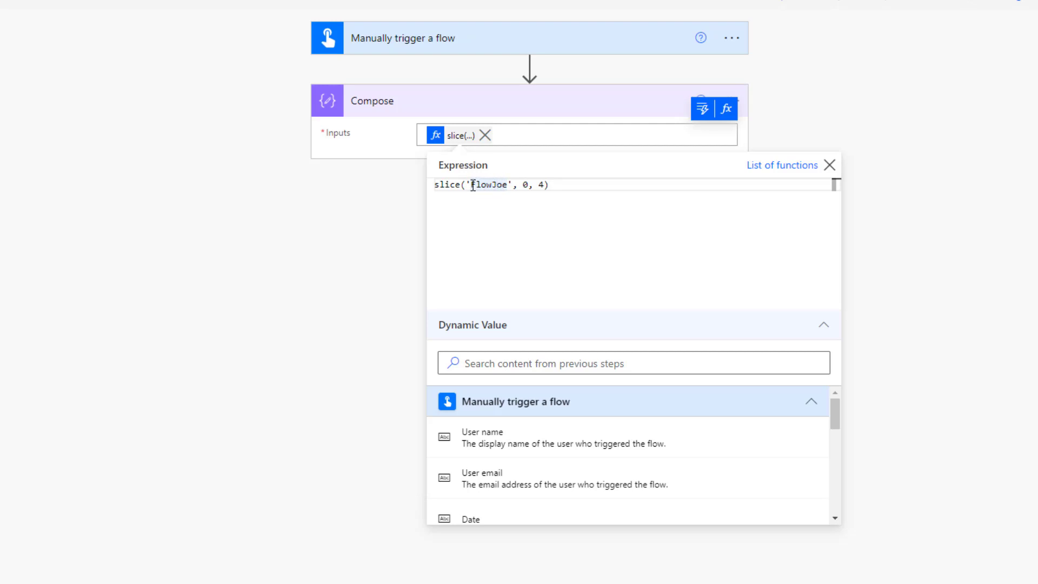
left_click_drag(471, 185, 475, 185)
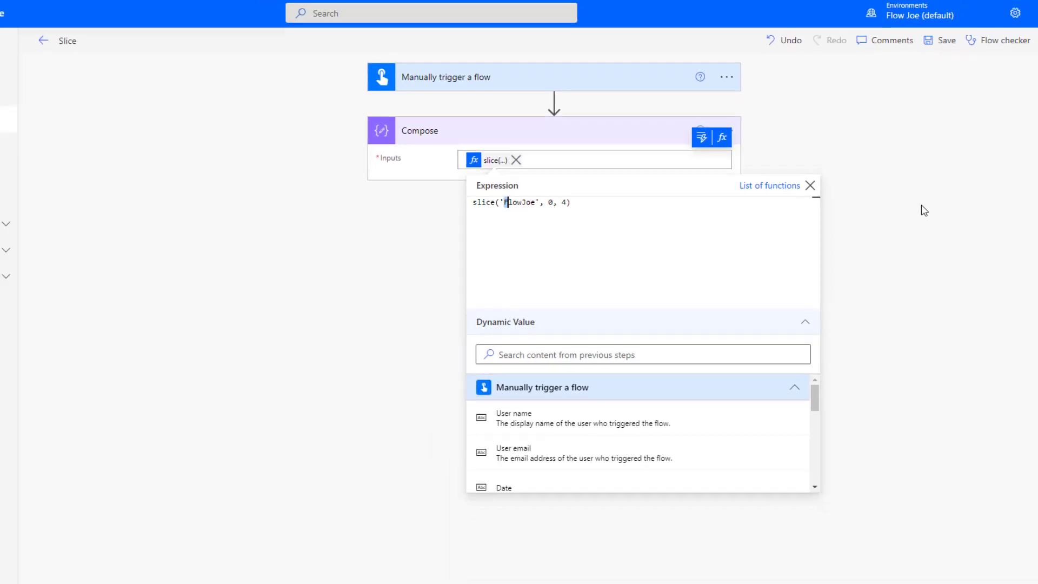
Step: Apply the slice('FlowJoe', 0, 4) expression, then save and run another manual test
left_click(962, 178)
left_click(1009, 79)
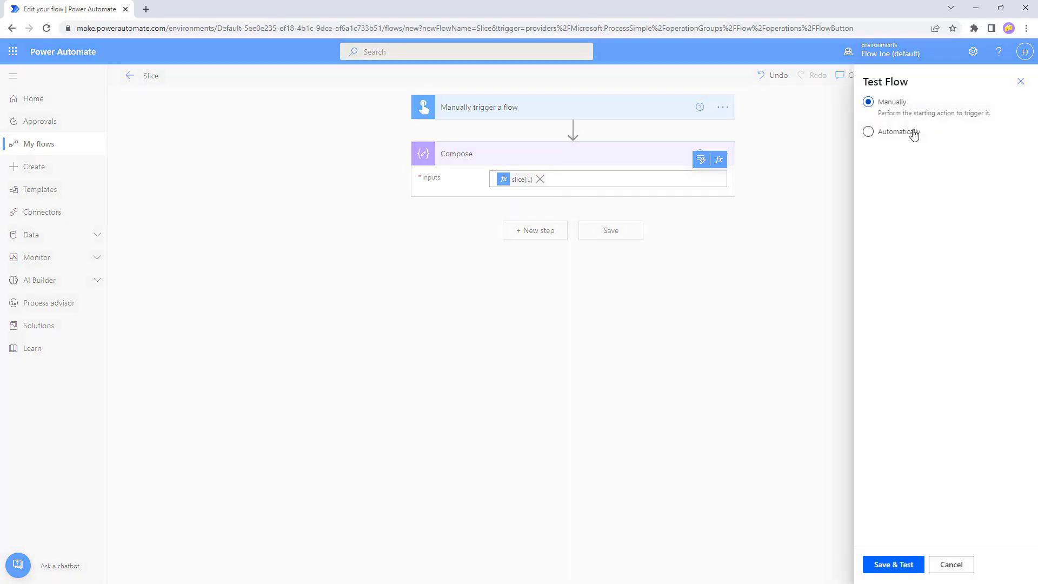
left_click(894, 566)
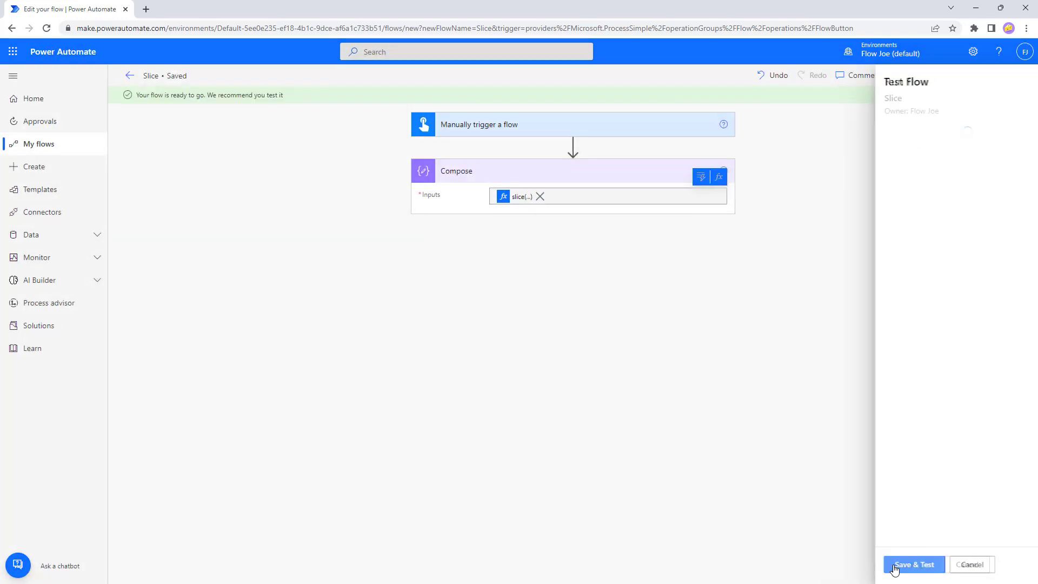
left_click(891, 566)
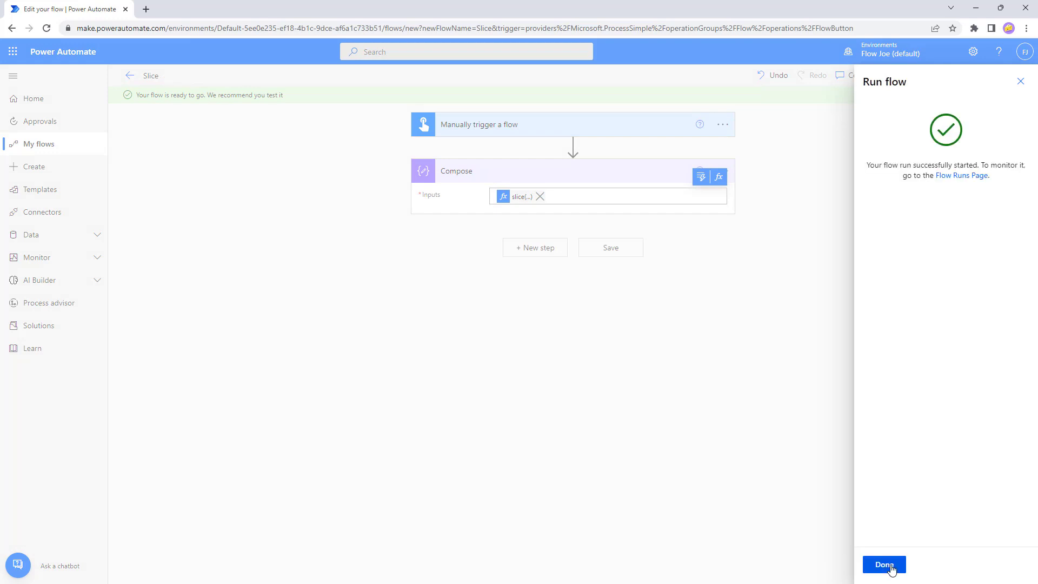
left_click(891, 566)
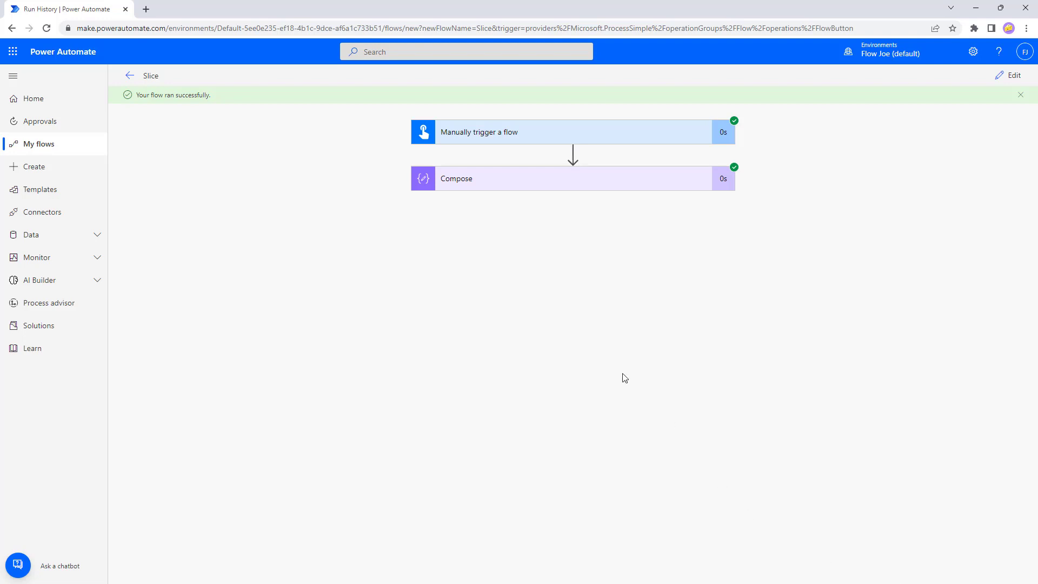
Step: Expand the Compose card in the latest run to see the output 'Flow'
left_click(601, 185)
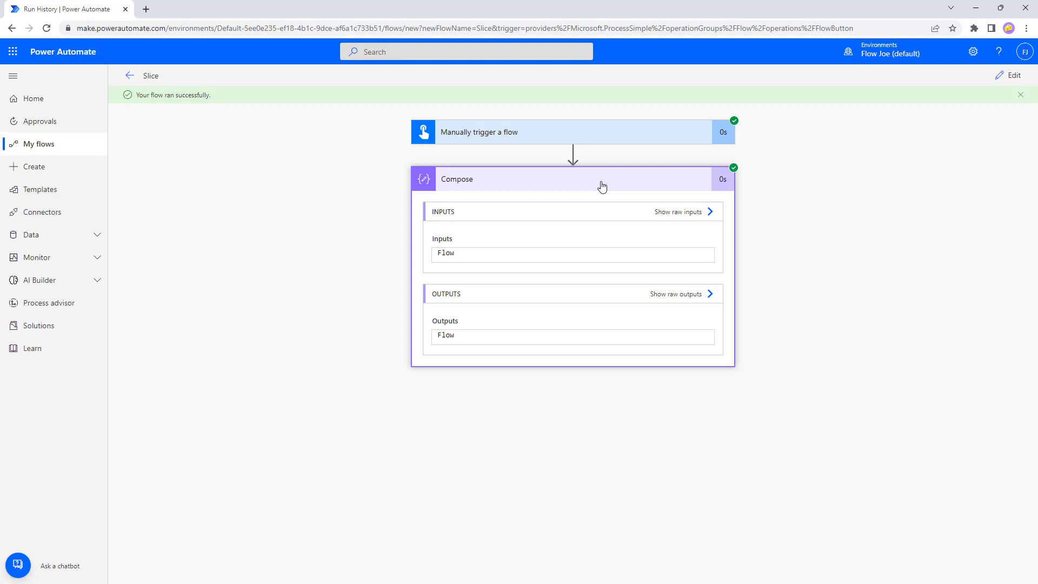
left_click(601, 187)
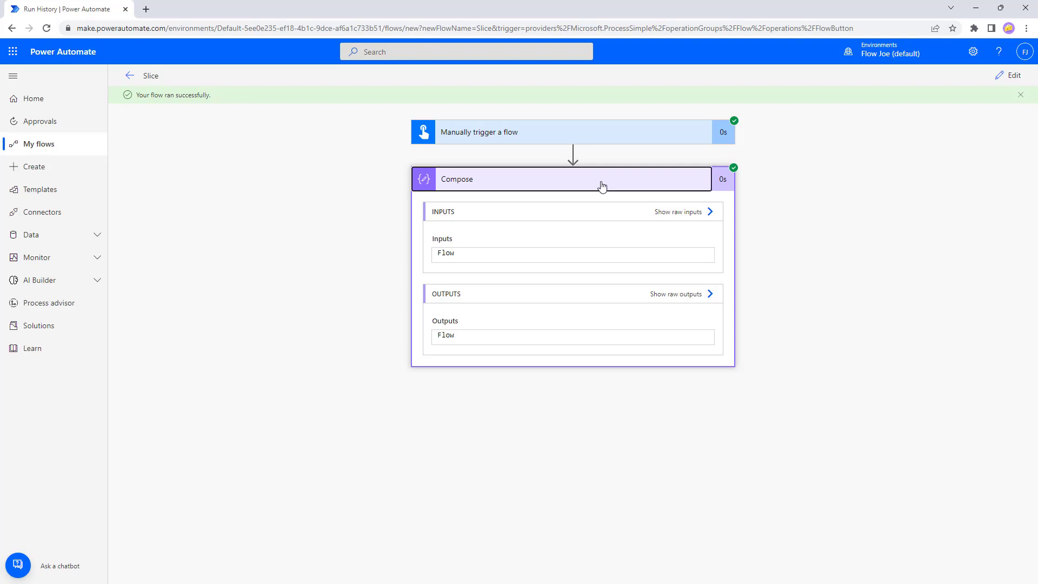